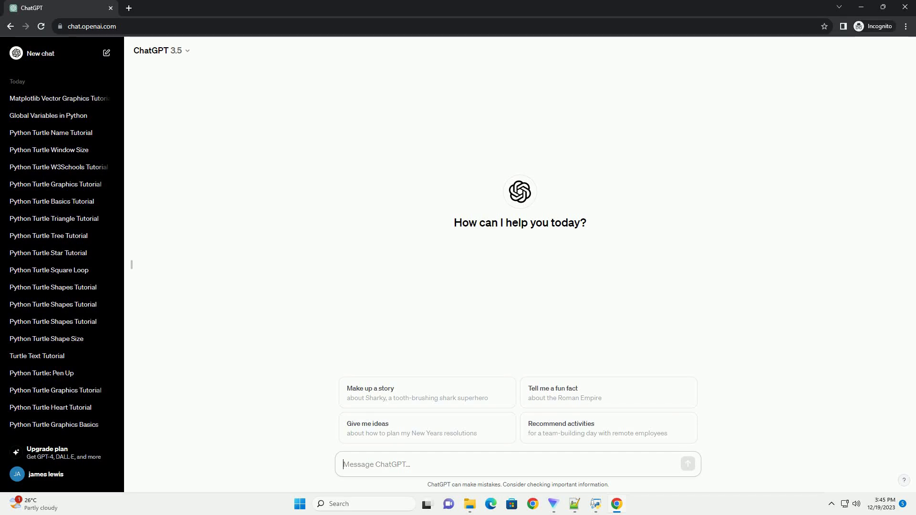
type("write an informative tutorial about python version command cmd with code example")
Step: Send the request for a cmd Python-version tutorial with a code example
key("Return")
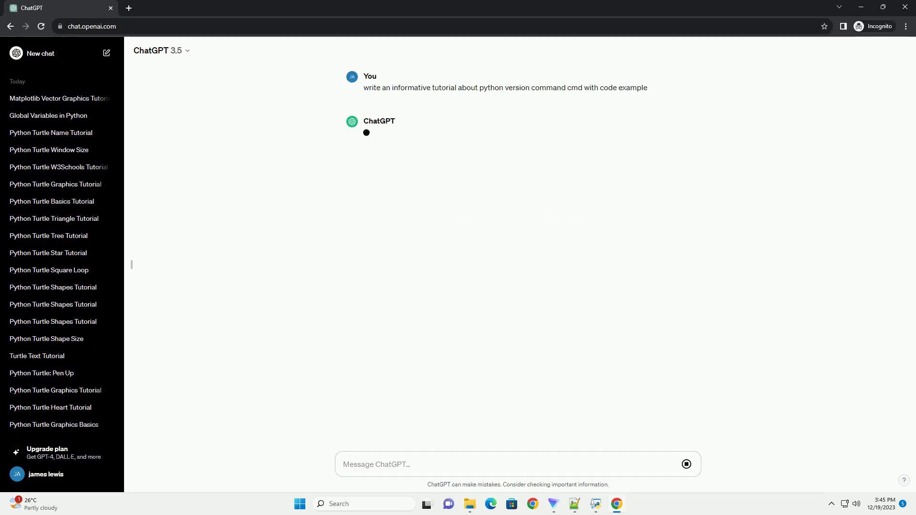